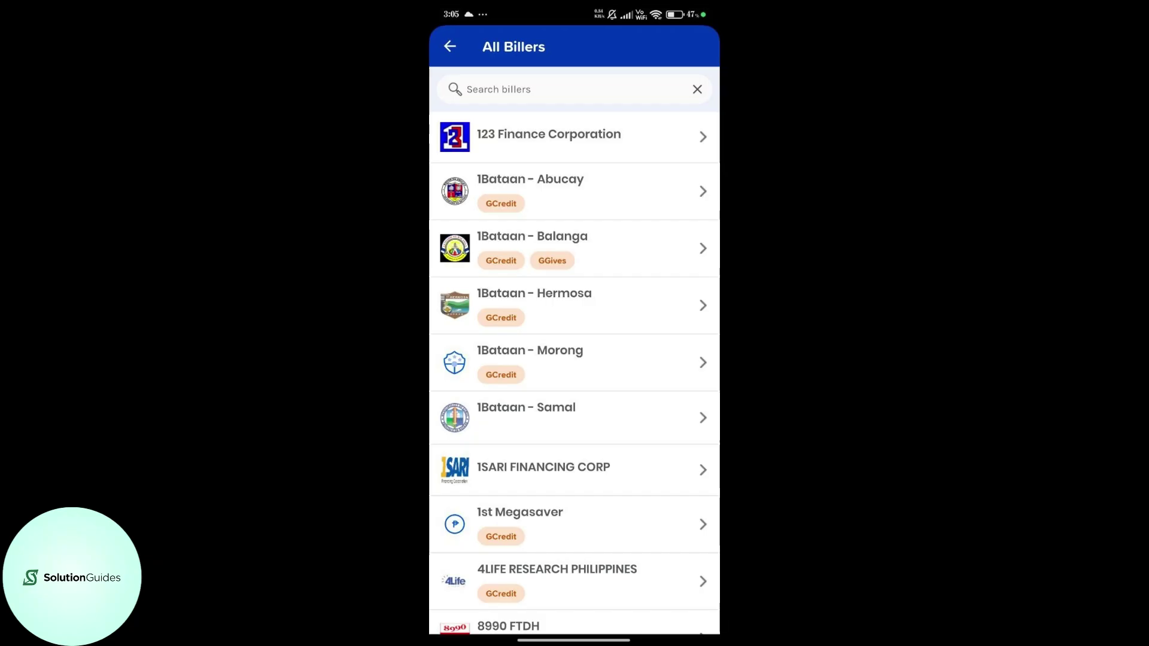
Step: Select 1Bataan - Abucay from All Billers to open its blank form with the 8-peso fee
{"action": "left_click", "coordinate": [530, 190]}
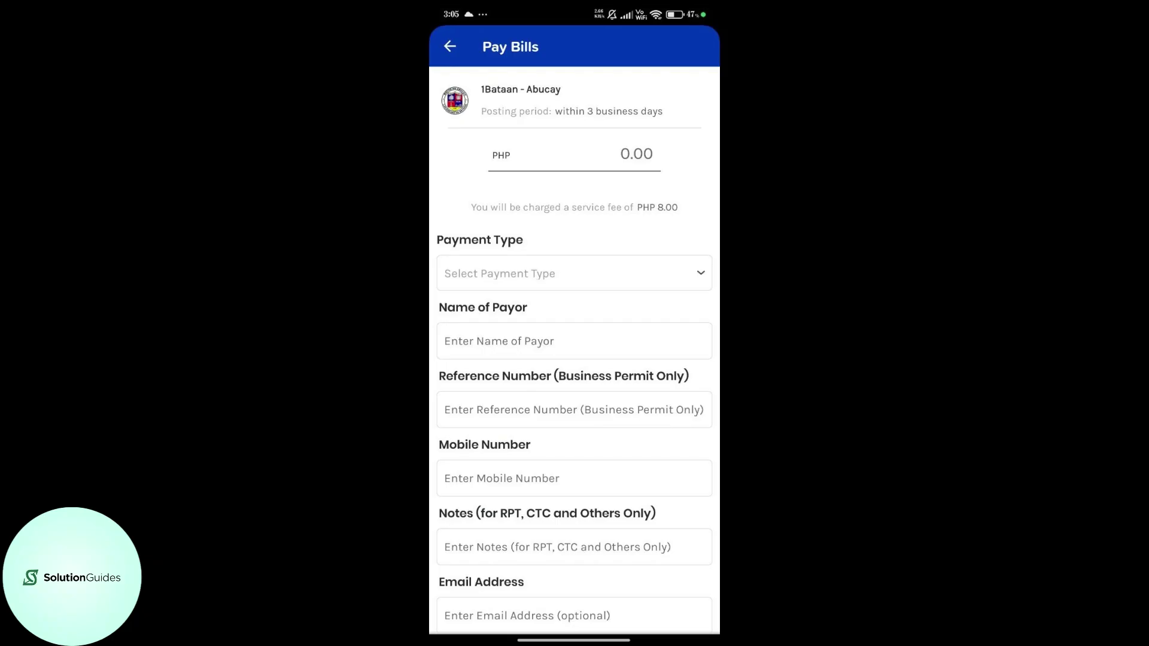
{"action": "scroll", "coordinate": [575, 431], "scroll_direction": "down", "scroll_amount": 3}
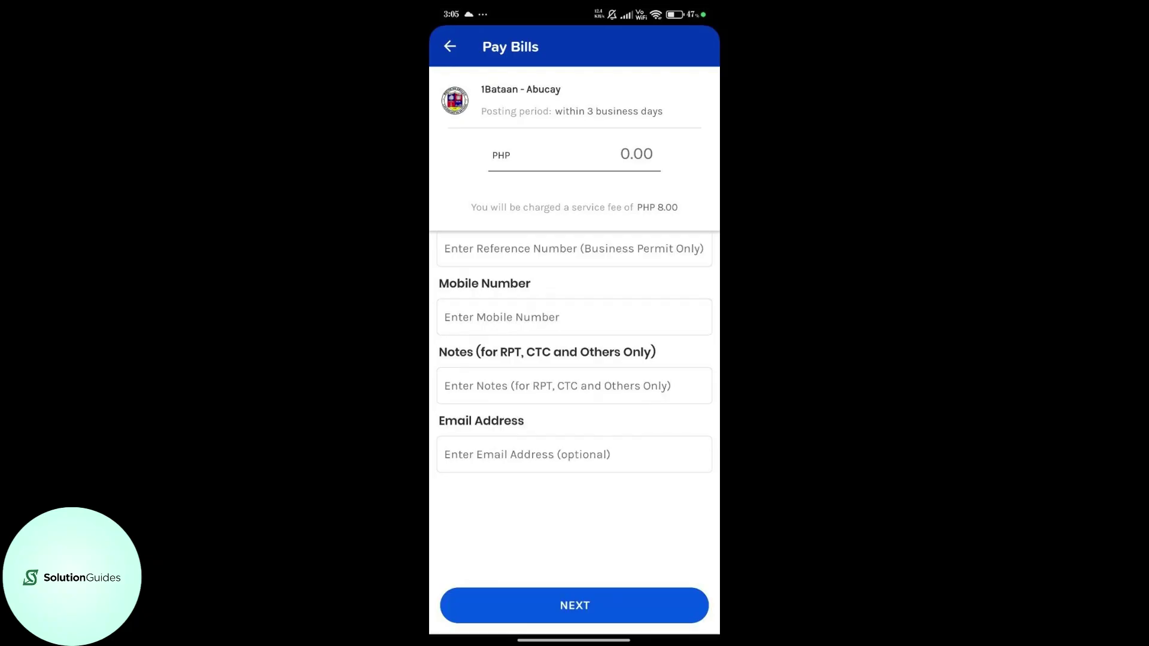